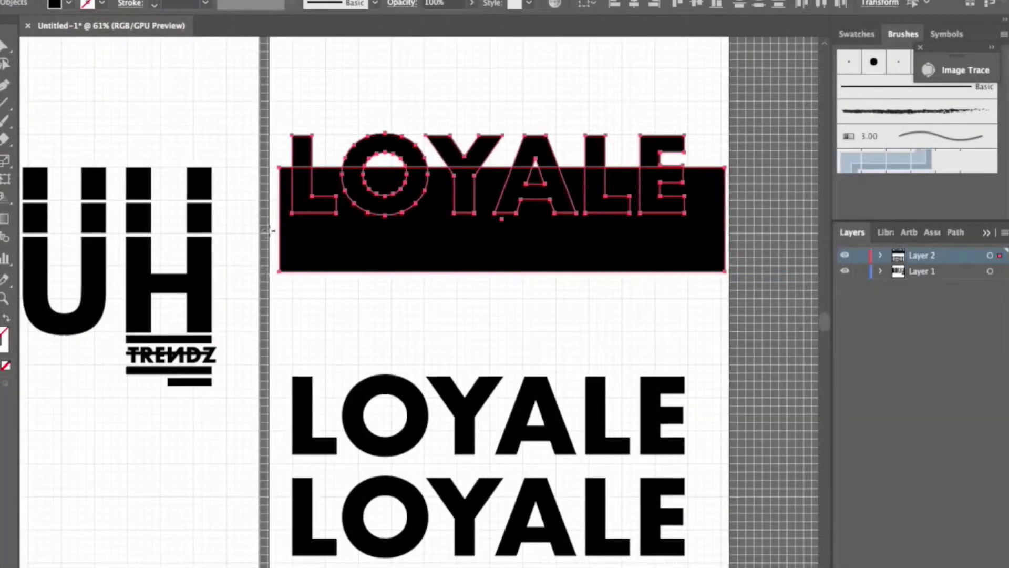
# Step: Delete the black rectangle pieces around the LOYALE letters with Shape Builder
pyautogui.keyDown('alt'); pyautogui.click(394, 234); pyautogui.keyUp('alt')
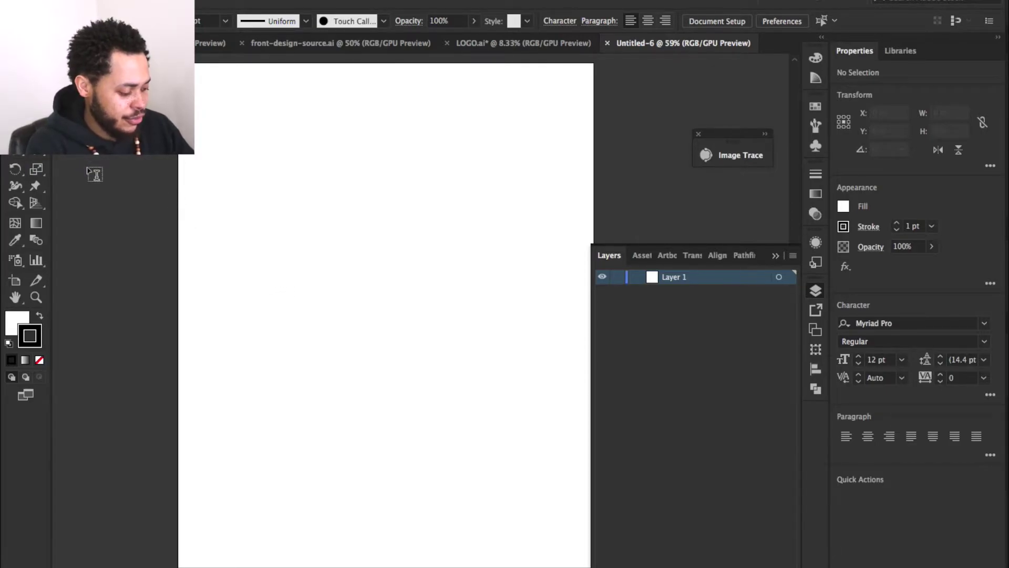
# Step: Show the rulers and drag out a vertical and a horizontal guide onto the artboard
pyautogui.press('super+r')
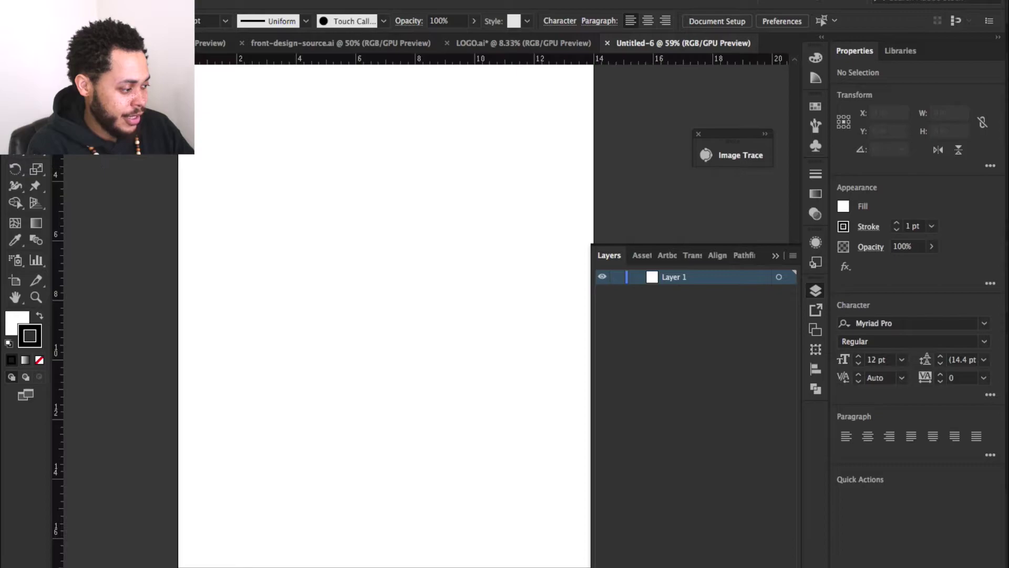
pyautogui.press('v')
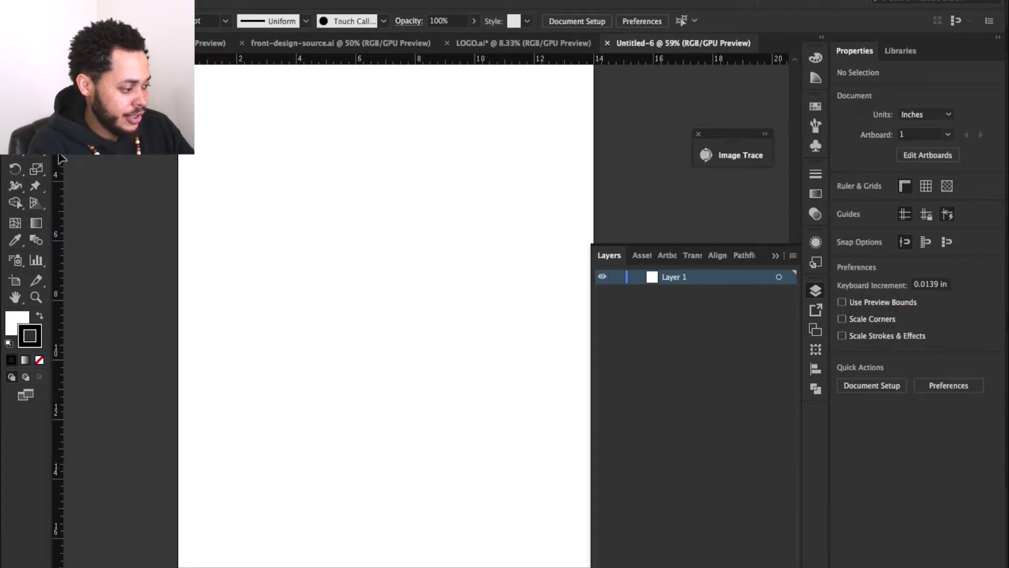
pyautogui.moveTo(58, 156); pyautogui.dragTo(207, 150)
pyautogui.moveTo(297, 61); pyautogui.dragTo(293, 92)
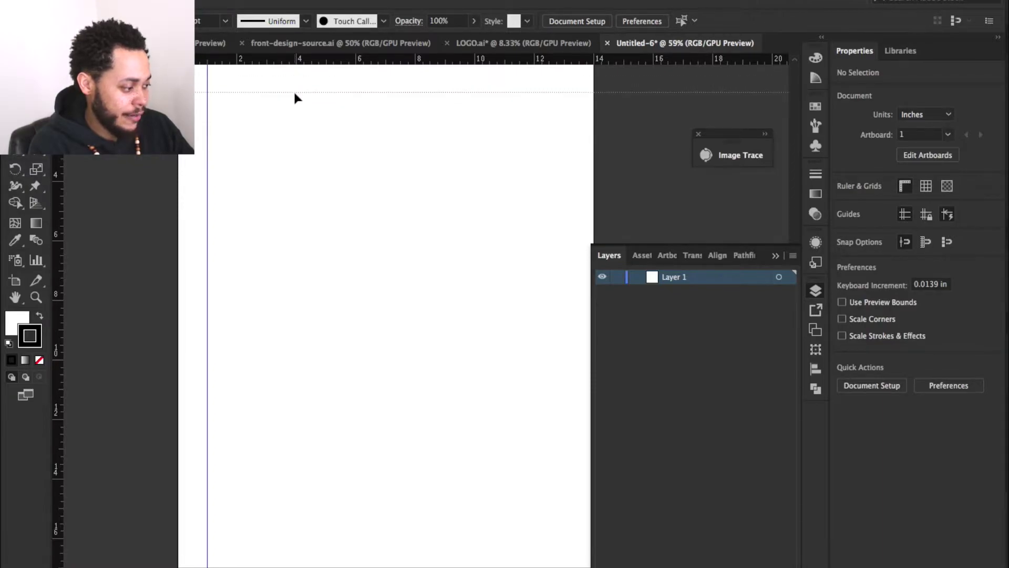
# Step: Lock Layer 1 and add a new Layer 2
pyautogui.click(617, 276)
pyautogui.click(767, 565)
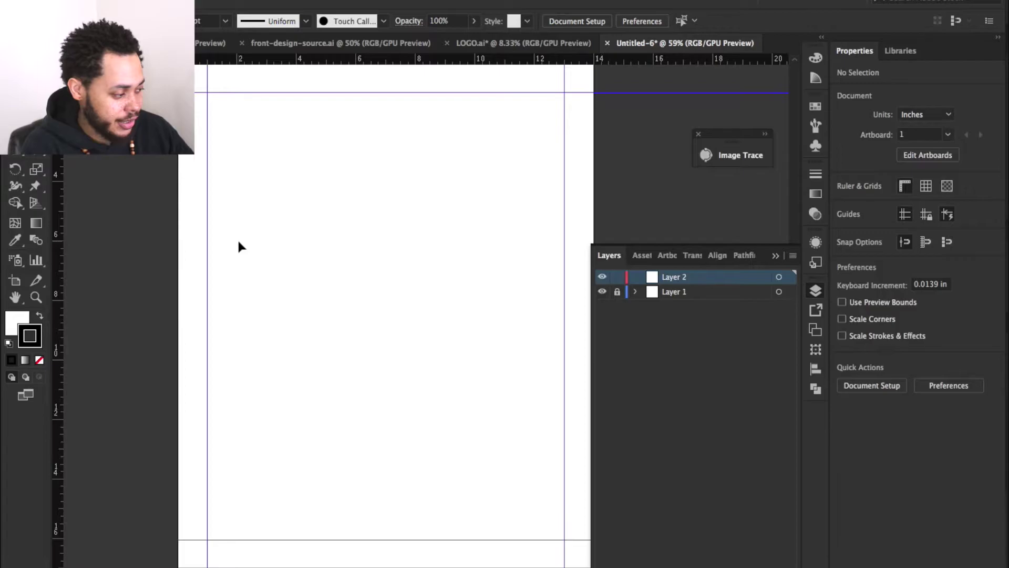
pyautogui.press('t')
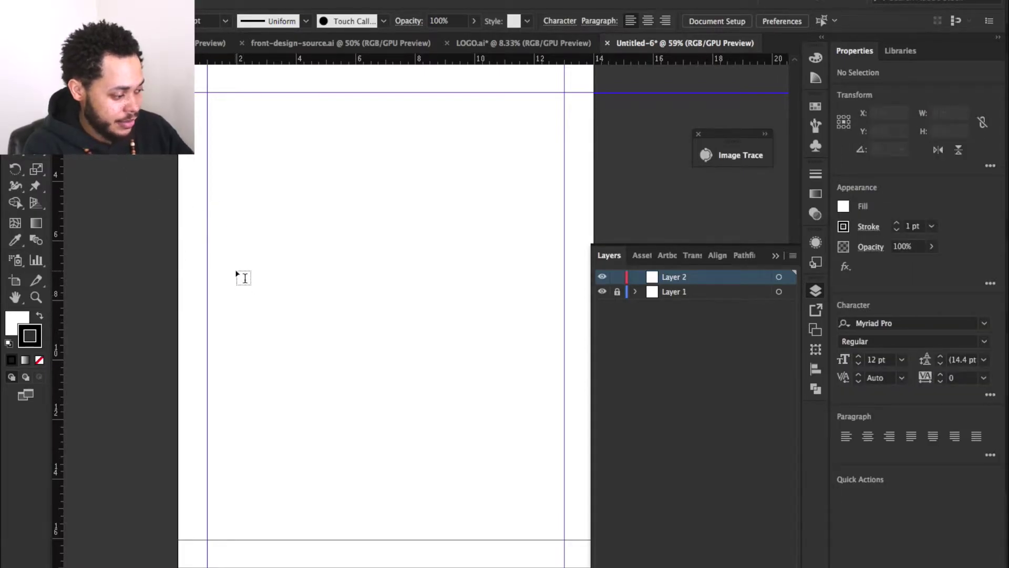
# Step: Paste VIBES, move it up and right, and scale it to about 371.56 pt within the guides
pyautogui.hotkey('ctrl', 'v')
pyautogui.moveTo(394, 327); pyautogui.dragTo(457, 236)
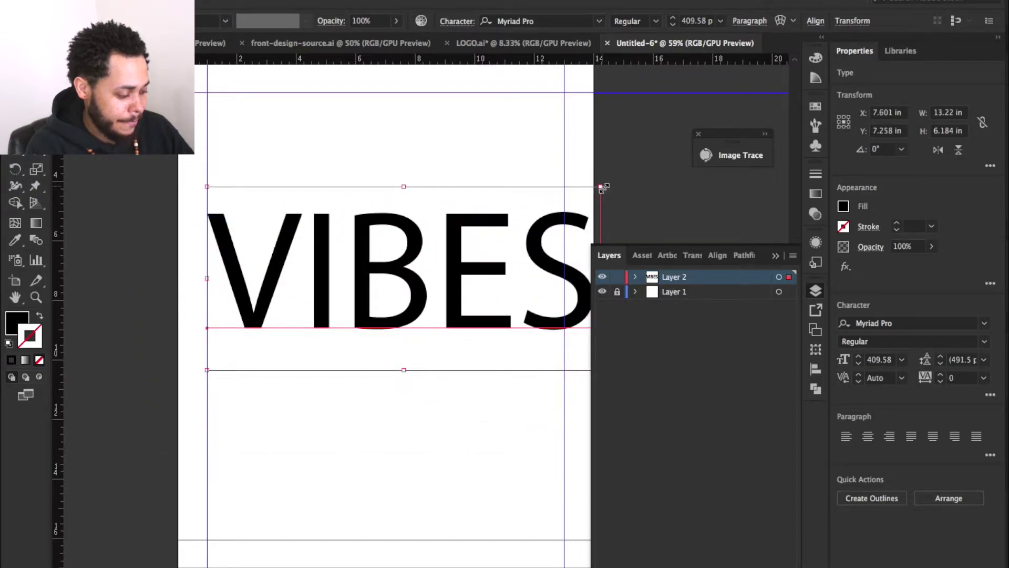
pyautogui.moveTo(604, 191); pyautogui.dragTo(575, 209)
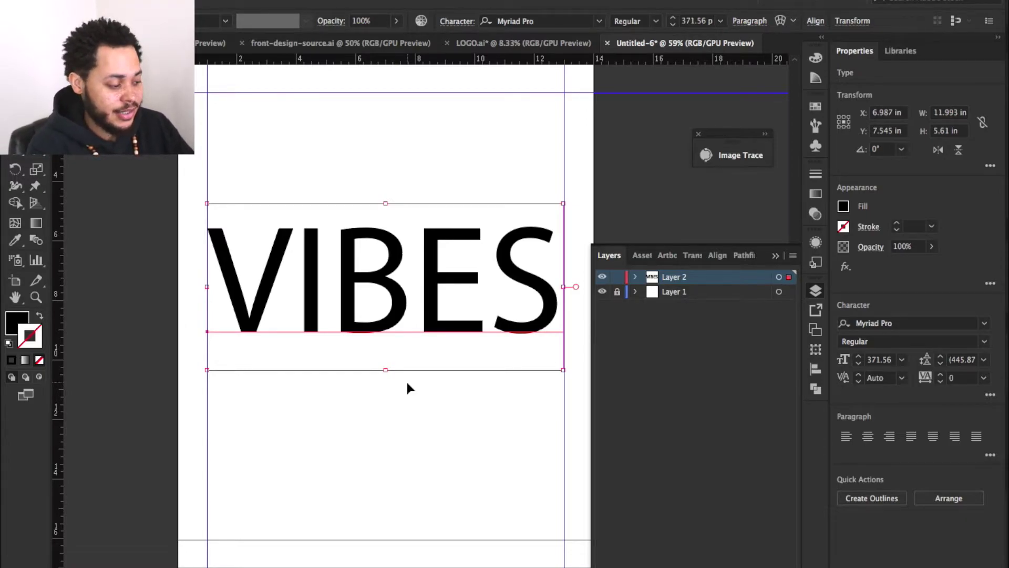
pyautogui.hotkey('ctrl', 'shift', 'b')
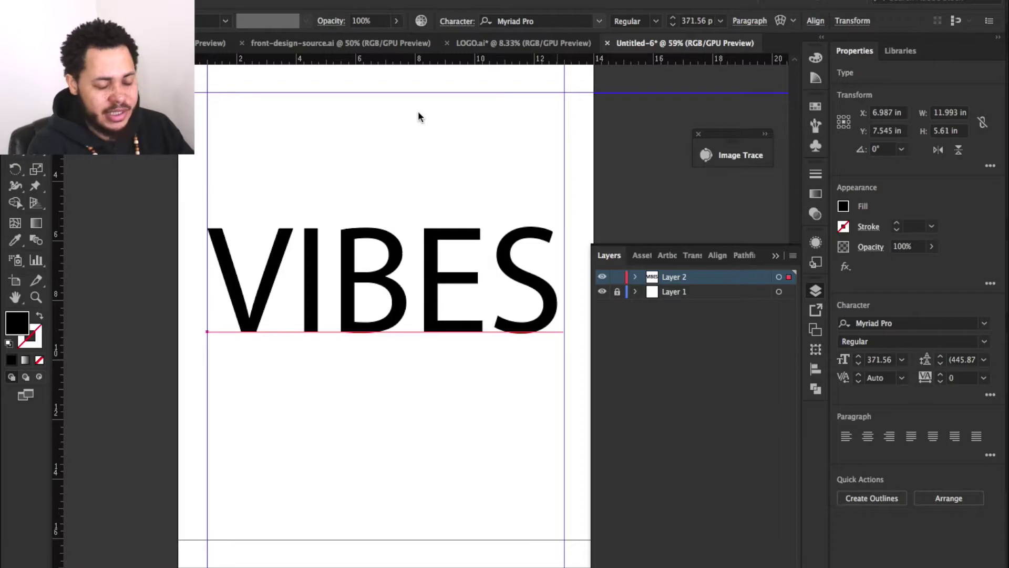
# Step: Set VIBES in the Impact font with letter tracking 60
pyautogui.hotkey('ctrl', 'alt', 'shift', 'm')
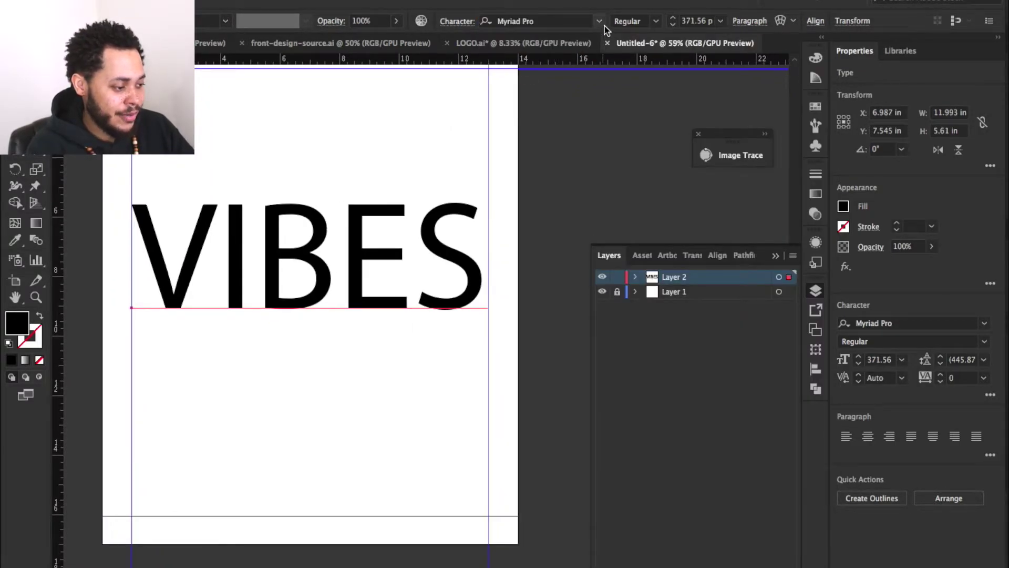
pyautogui.click(600, 22)
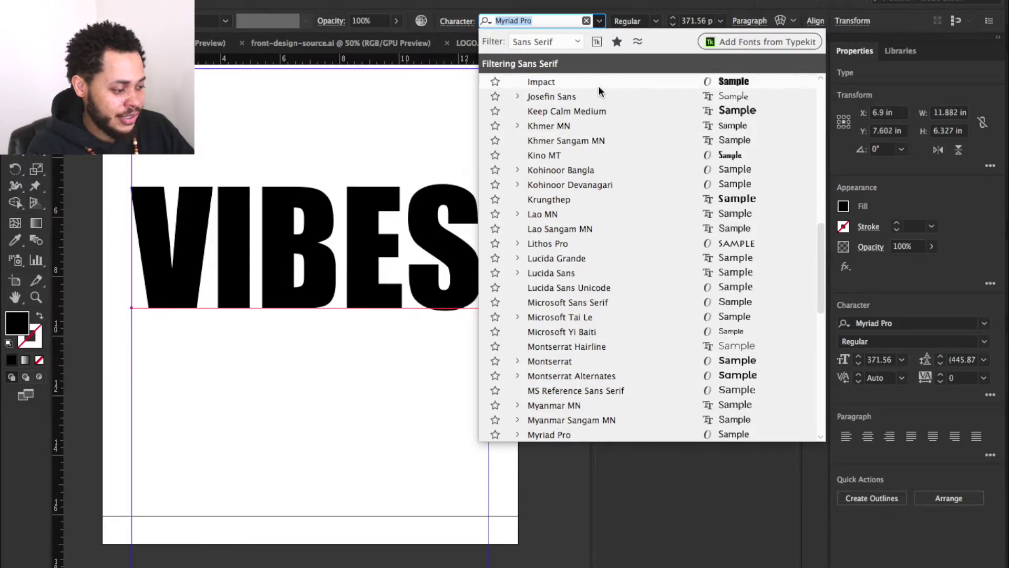
pyautogui.click(598, 86)
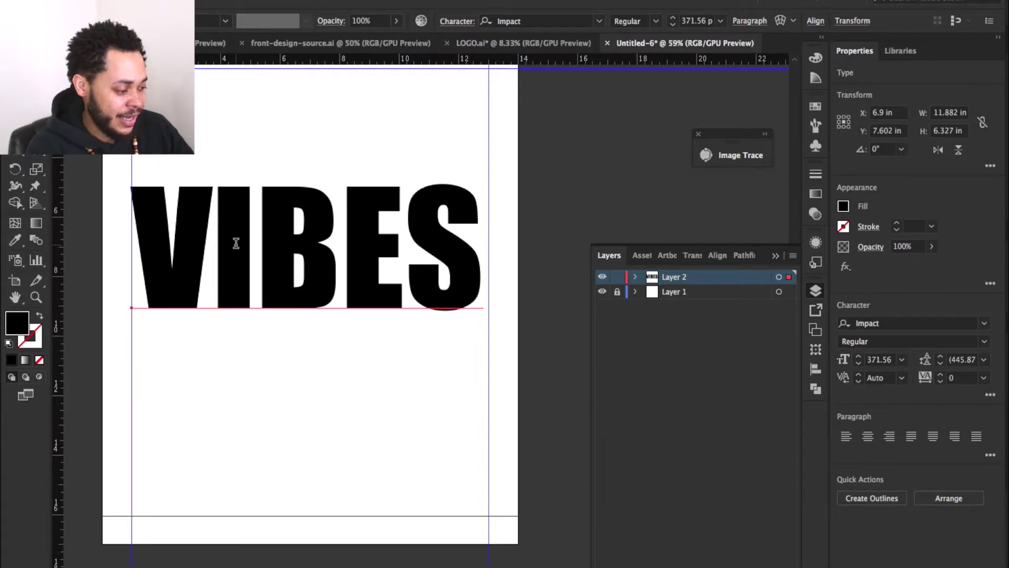
pyautogui.hotkey('alt', 'Right')
pyautogui.hotkey('alt', 'Right')
pyautogui.hotkey('alt', 'Right')
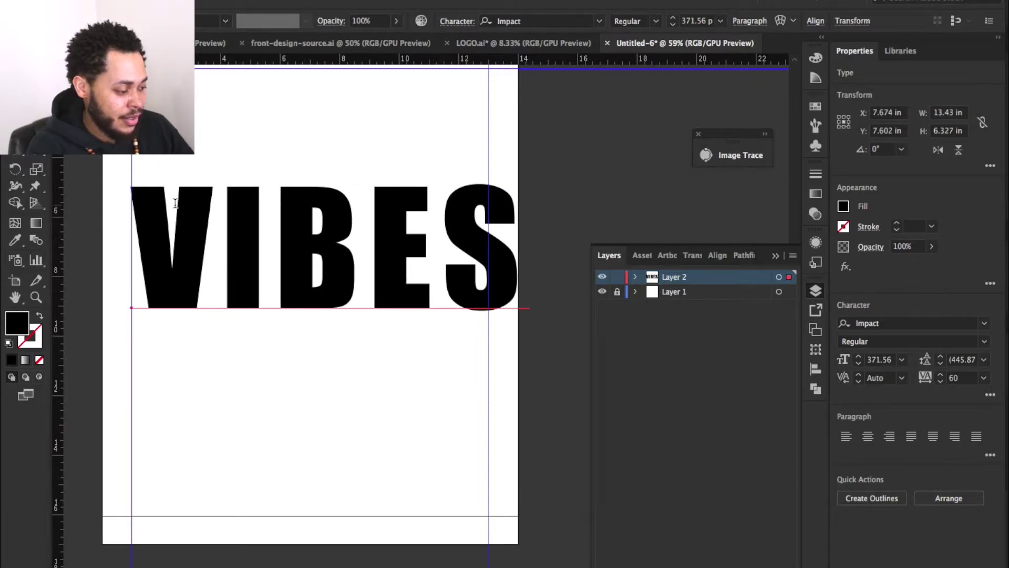
# Step: Tighten the kerning of the I/B, B/E (to -80) and E/S letter pairs
pyautogui.click(223, 219)
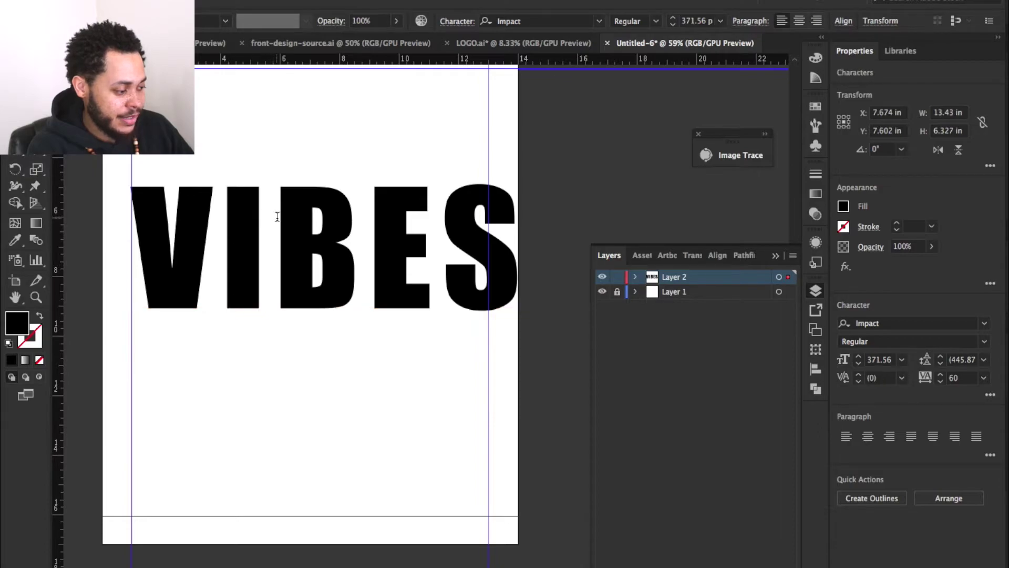
pyautogui.press('Right')
pyautogui.hotkey('alt', 'Left')
pyautogui.hotkey('alt', 'Left')
pyautogui.press('Right')
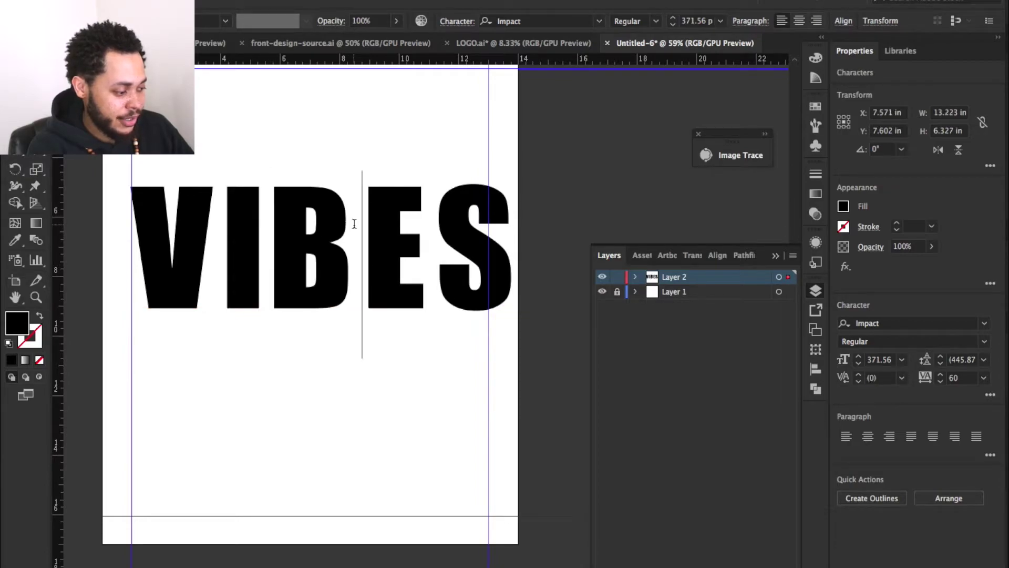
pyautogui.press('Right')
pyautogui.press('Left')
pyautogui.hotkey('alt', 'Left')
pyautogui.hotkey('alt', 'Left')
pyautogui.hotkey('alt', 'Left')
pyautogui.press('Right')
pyautogui.press('Right')
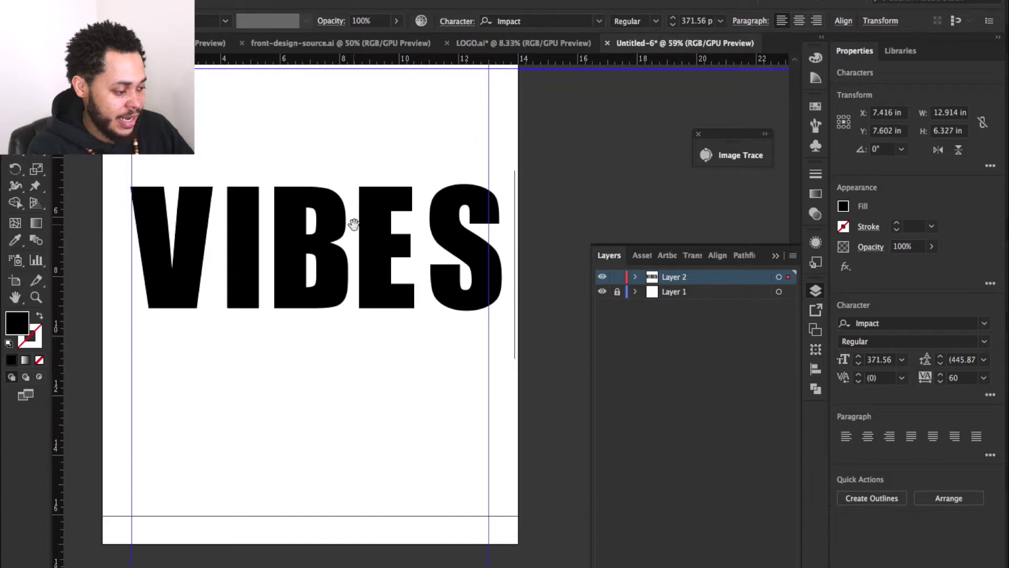
pyautogui.press('Left')
pyautogui.hotkey('alt', 'Left')
pyautogui.hotkey('alt', 'Left')
pyautogui.hotkey('alt', 'Left')
pyautogui.hotkey('alt', 'Left')
pyautogui.press('Left')
pyautogui.hotkey('alt', 'Left')
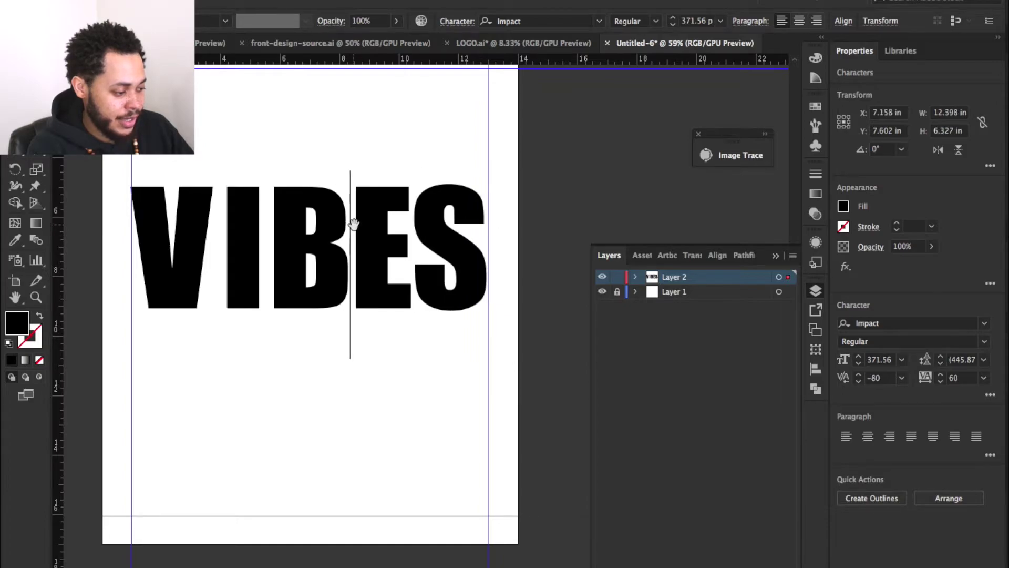
pyautogui.press('Right')
pyautogui.press('Escape')
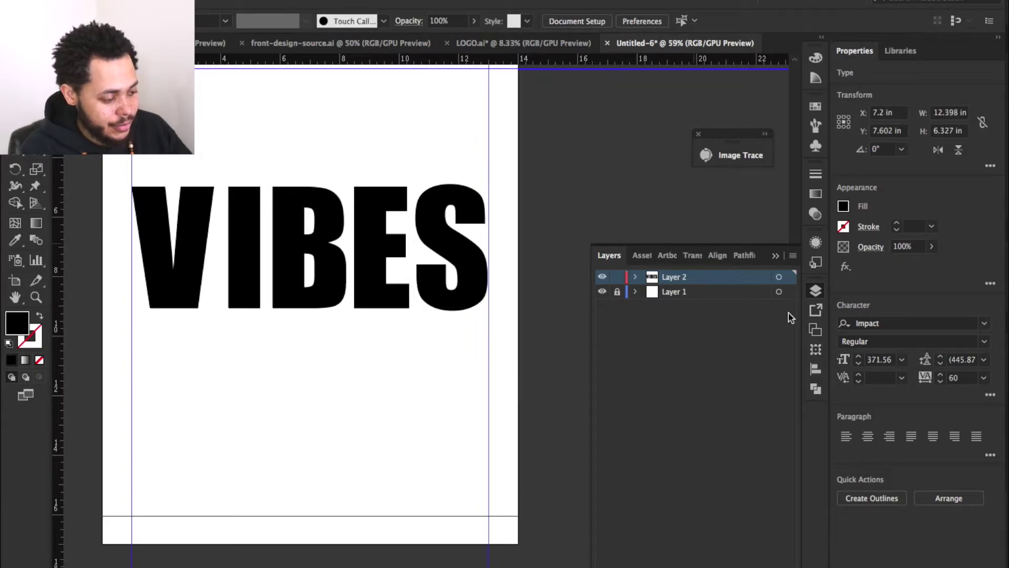
# Step: Lock Layer 2, paste a copy of VIBES in front on a new Layer 3, and hide Layer 2
pyautogui.click(779, 277)
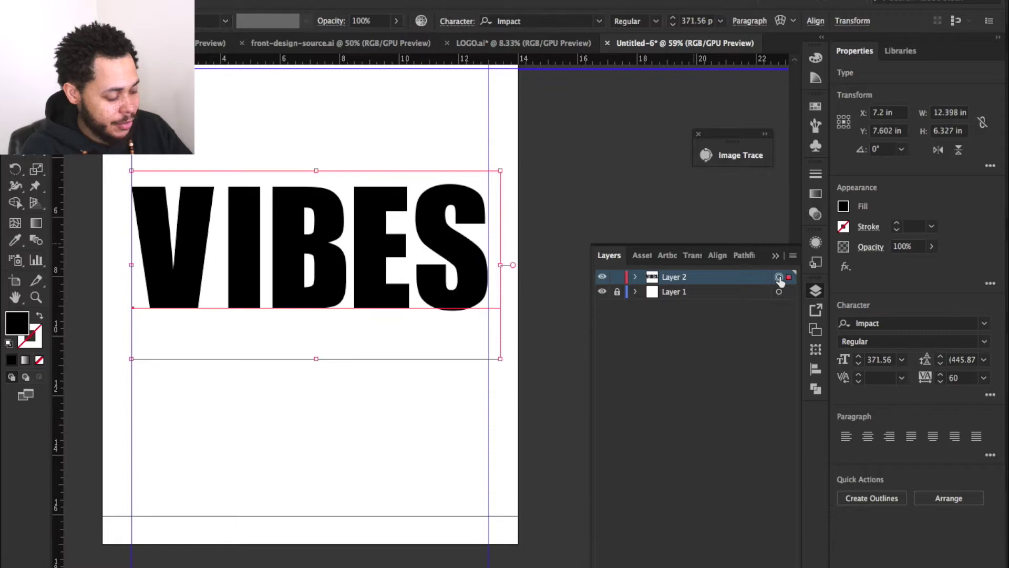
pyautogui.click(619, 279)
pyautogui.press('super+l')
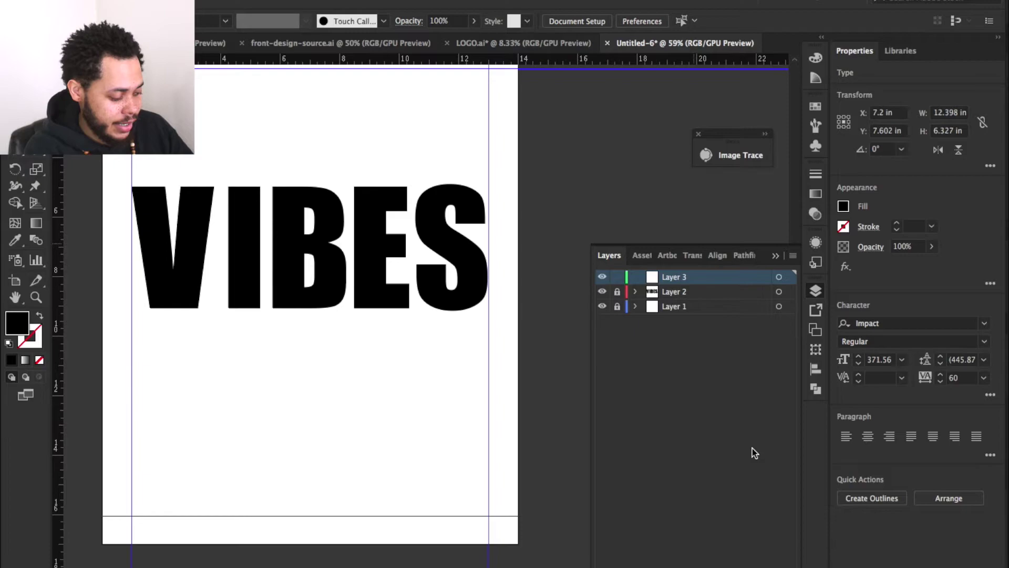
pyautogui.press('super+f')
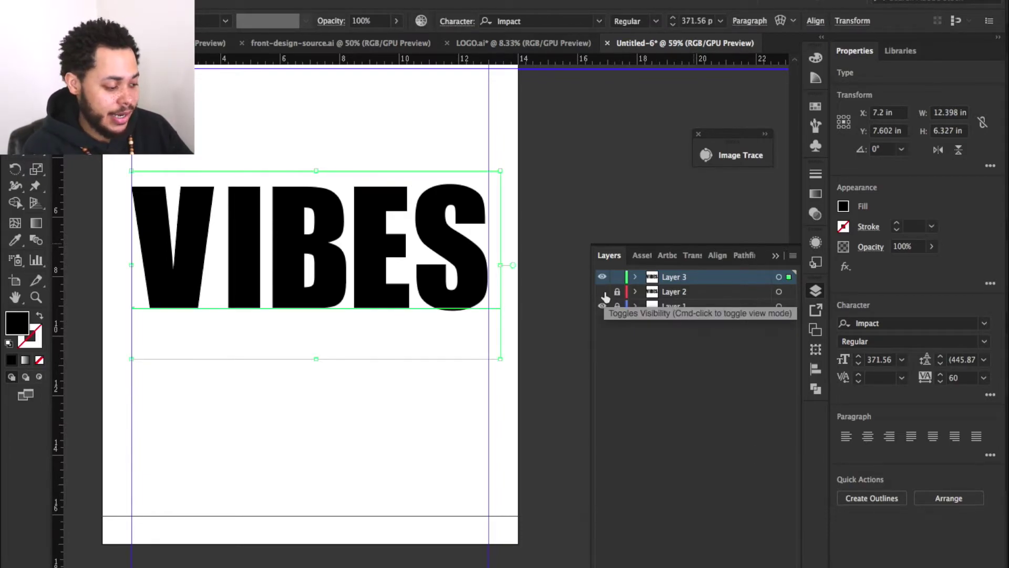
pyautogui.click(603, 292)
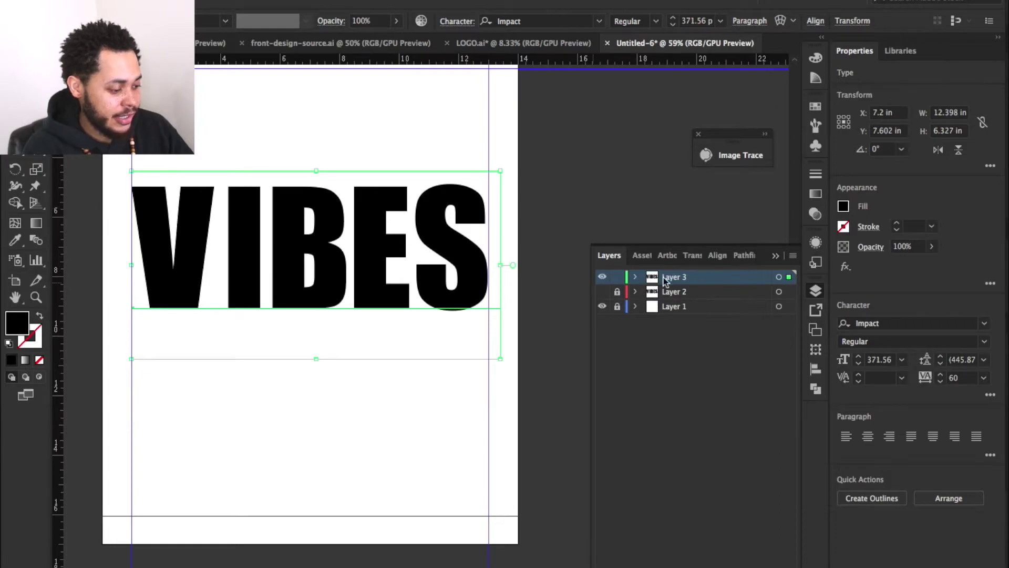
pyautogui.click(778, 295)
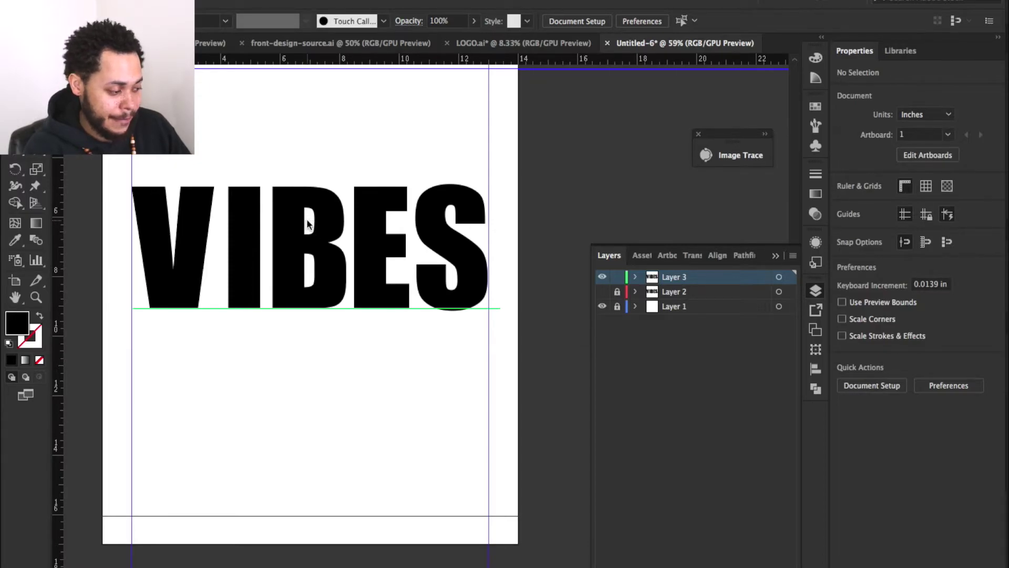
# Step: Convert the VIBES copy to outlines and lock Layer 3
pyautogui.rightClick(364, 218)
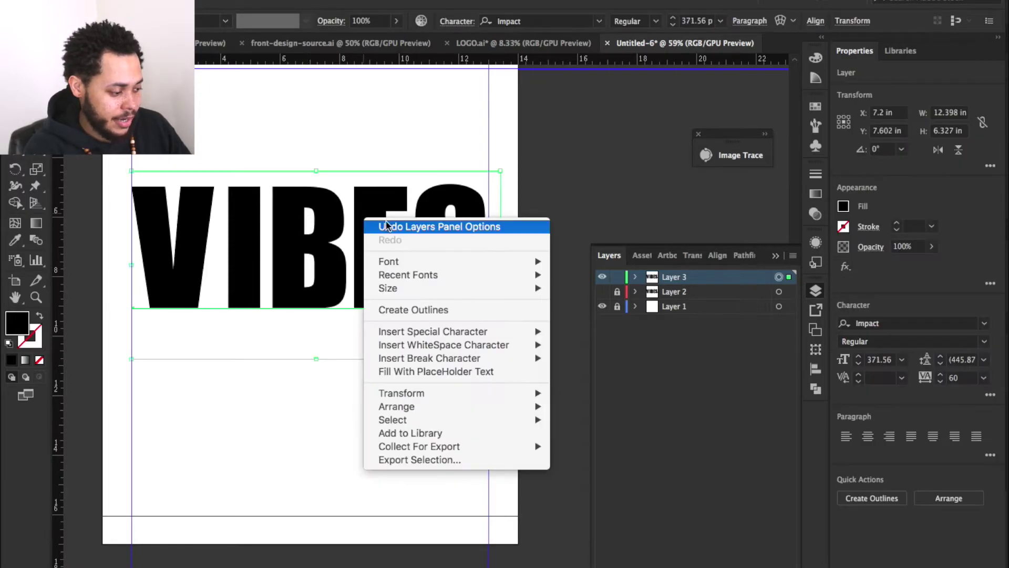
pyautogui.click(407, 311)
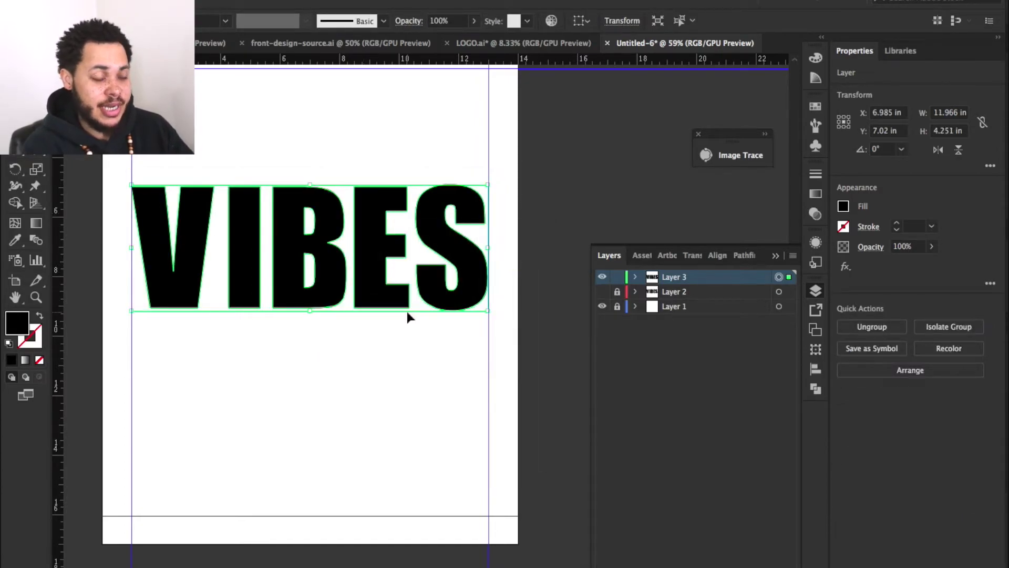
pyautogui.click(407, 315)
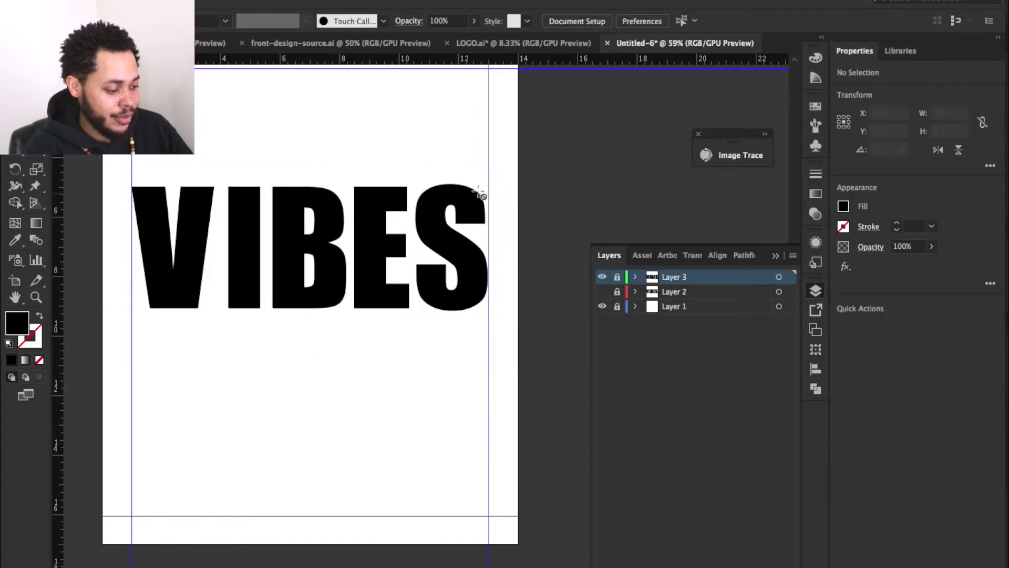
pyautogui.click(616, 277)
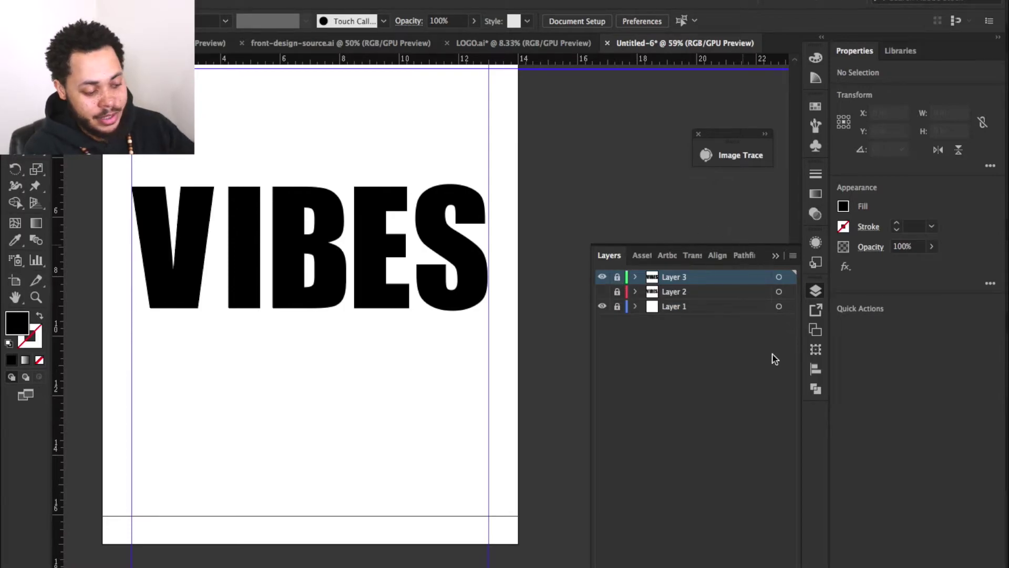
# Step: On a new Layer 4, draw a thin black bar across VIBES and repeat it into three evenly spaced bars
pyautogui.hotkey('ctrl', 'l')
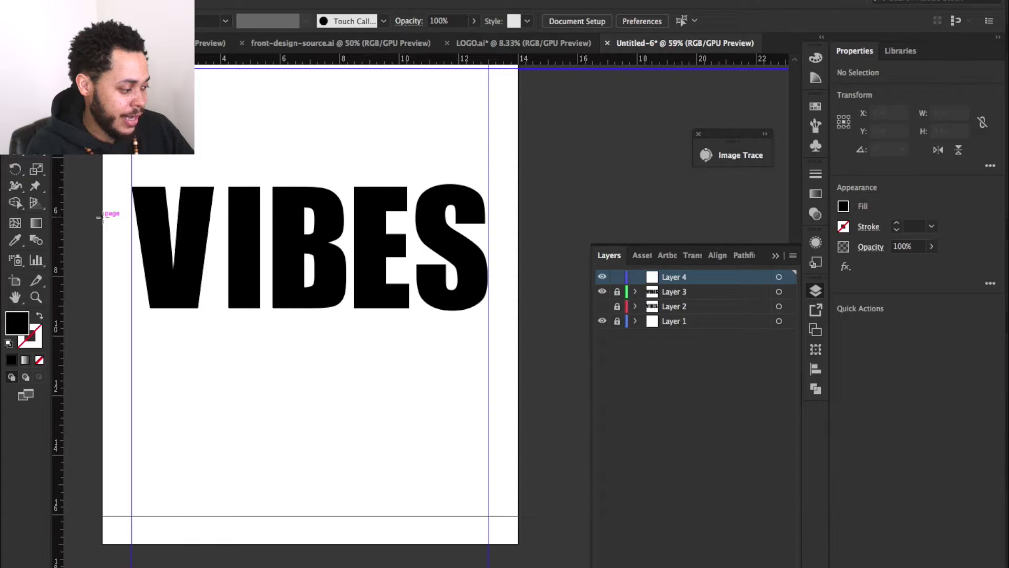
pyautogui.moveTo(102, 216); pyautogui.dragTo(518, 231)
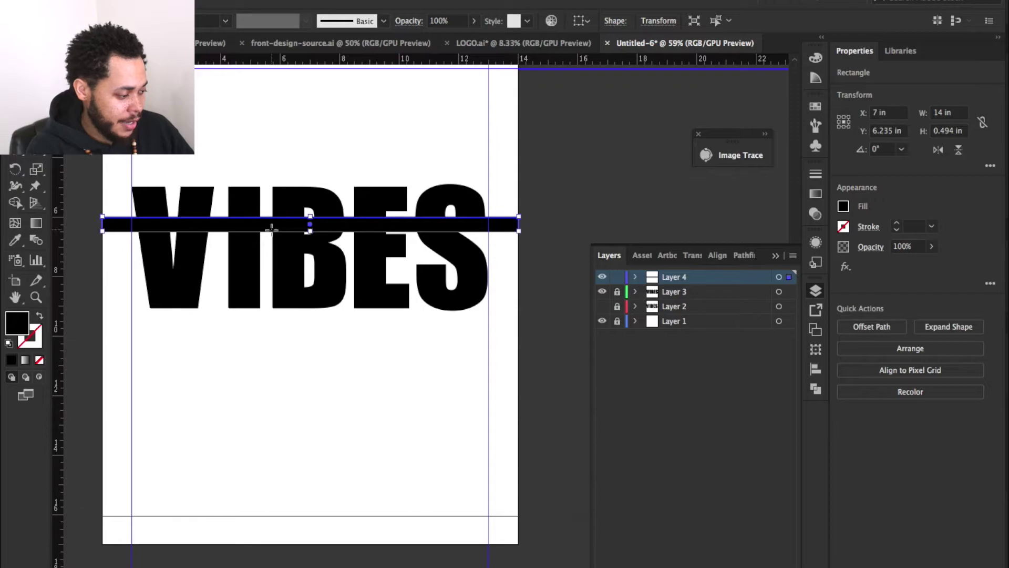
pyautogui.moveTo(272, 232); pyautogui.dragTo(273, 265)
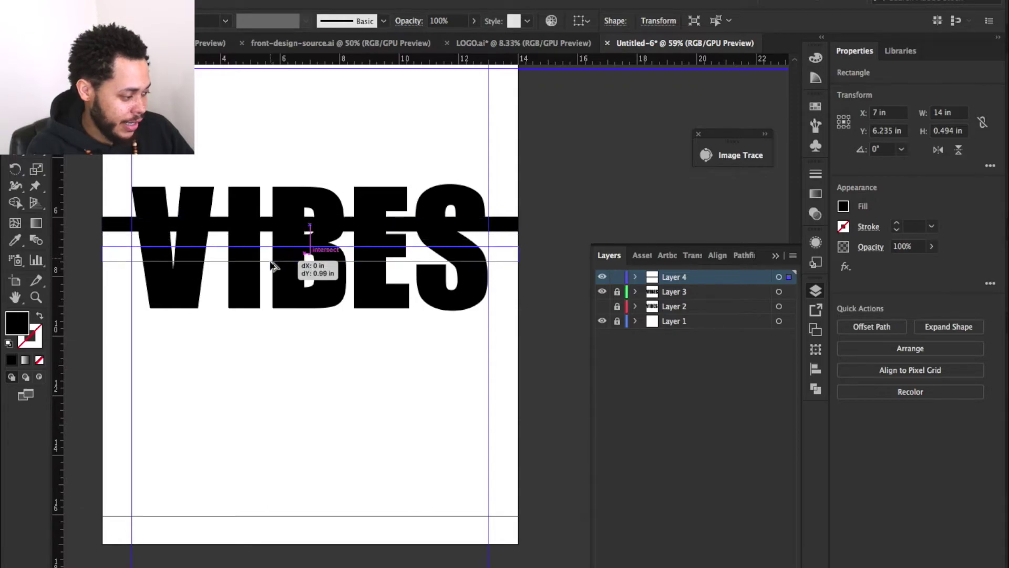
pyautogui.moveTo(273, 265); pyautogui.dragTo(269, 267)
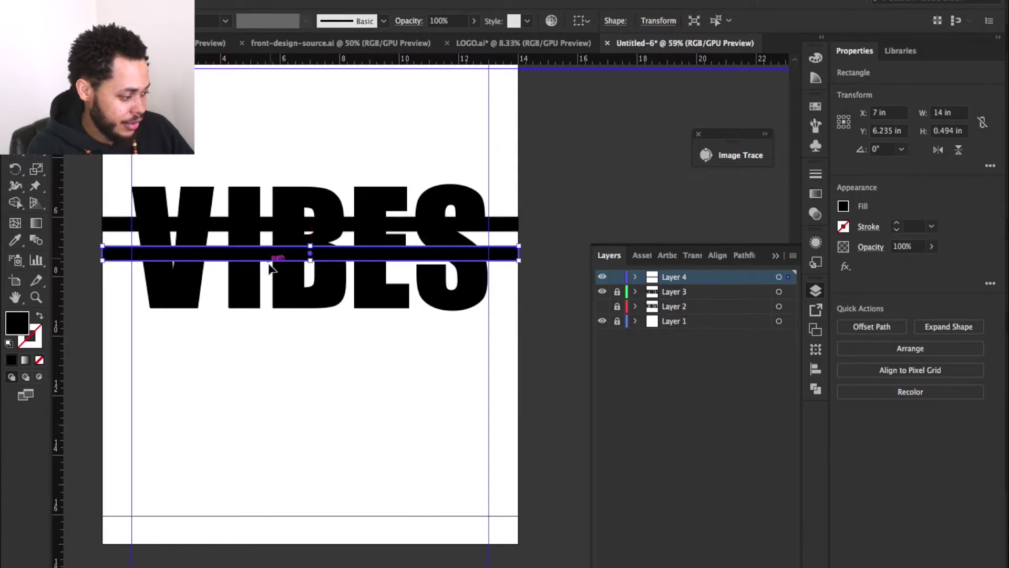
pyautogui.hotkey('ctrl', 'd')
pyautogui.hotkey('ctrl', 'shift', 'a')
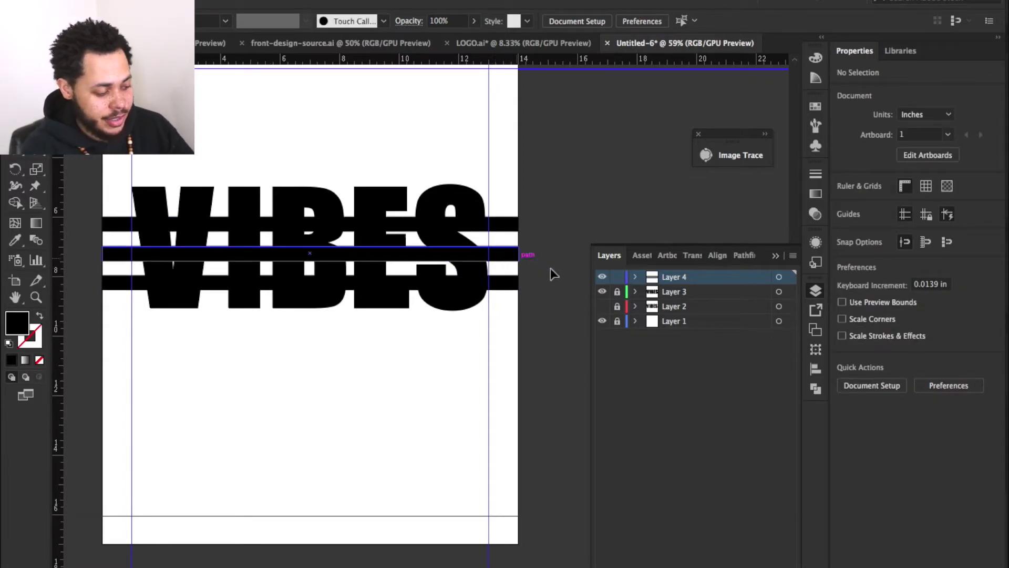
# Step: Unlock Layer 3 and select the VIBES outlines together with the stripes
pyautogui.click(617, 291)
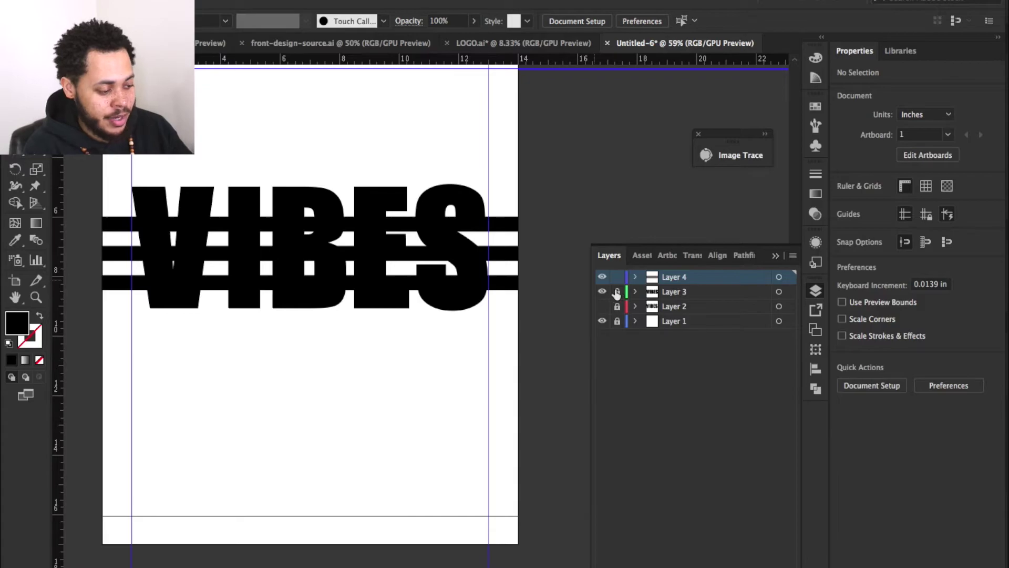
pyautogui.click(779, 291)
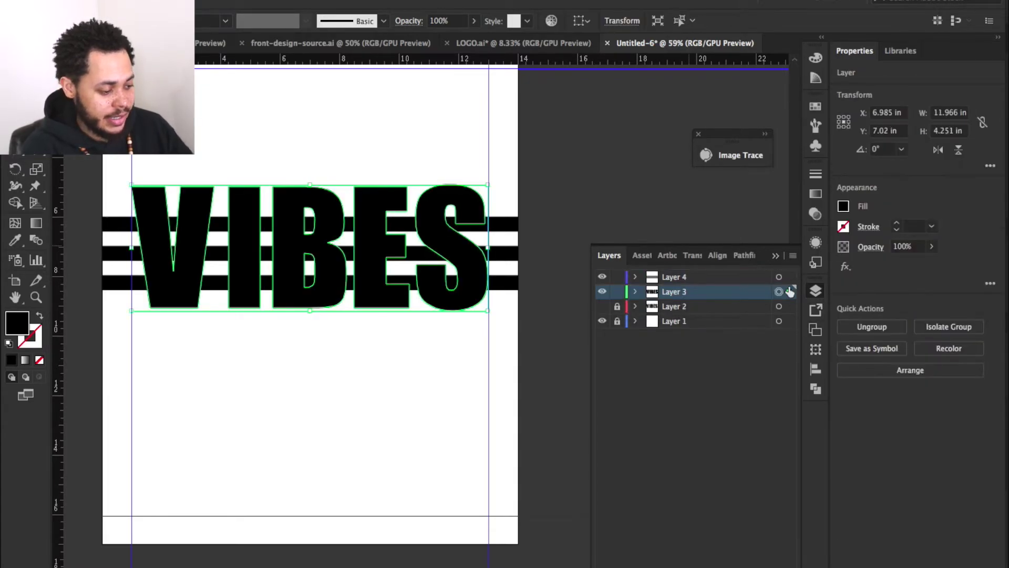
pyautogui.keyDown('shift'); pyautogui.click(779, 277); pyautogui.keyUp('shift')
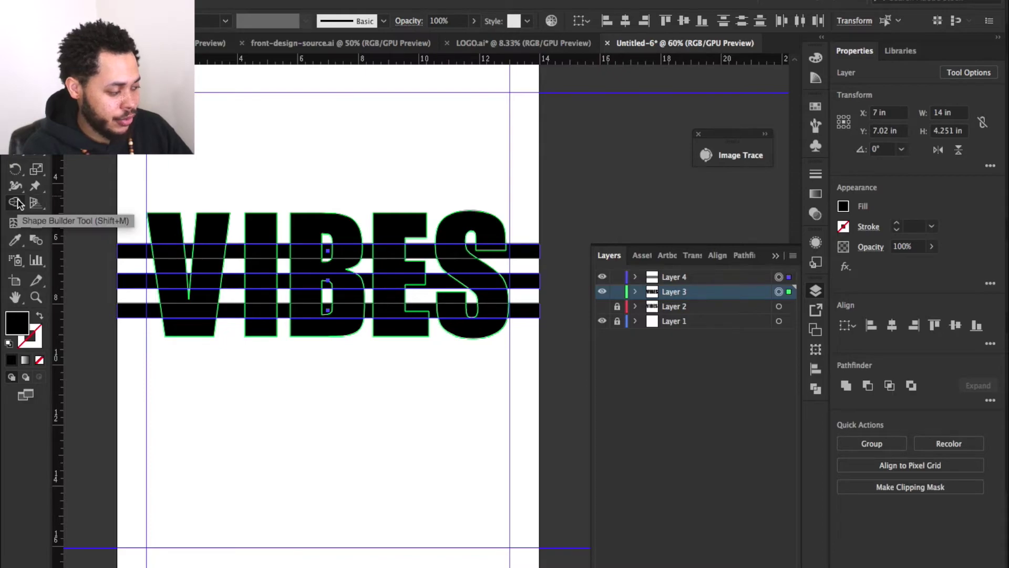
# Step: Knock out the five bar-overlap regions around the V with Shape Builder, then hide Layer 3
pyautogui.click(16, 203)
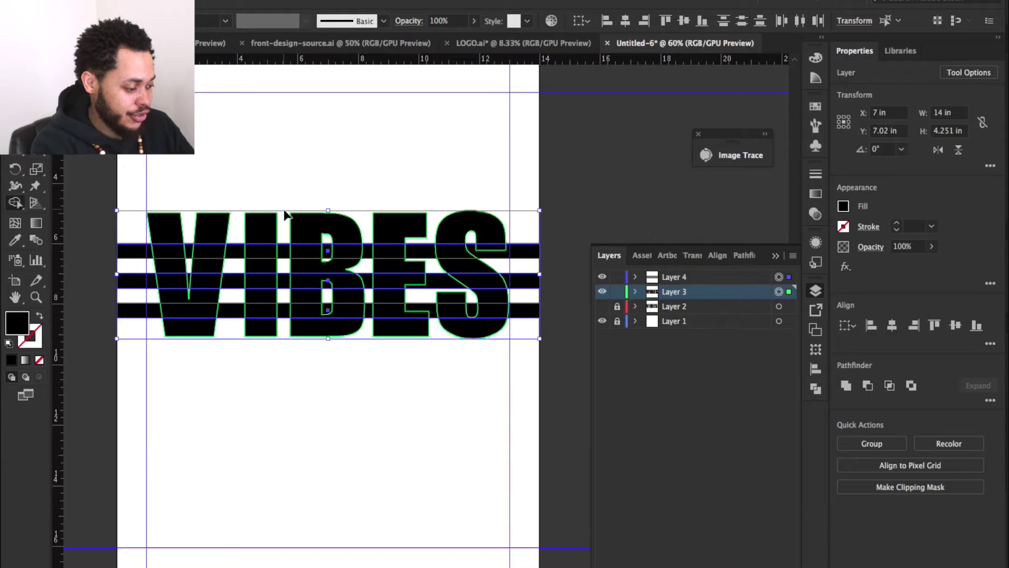
pyautogui.scroll(3, 279, 215)
pyautogui.hscroll(-3, 286, 214)
pyautogui.scroll(2, 289, 218)
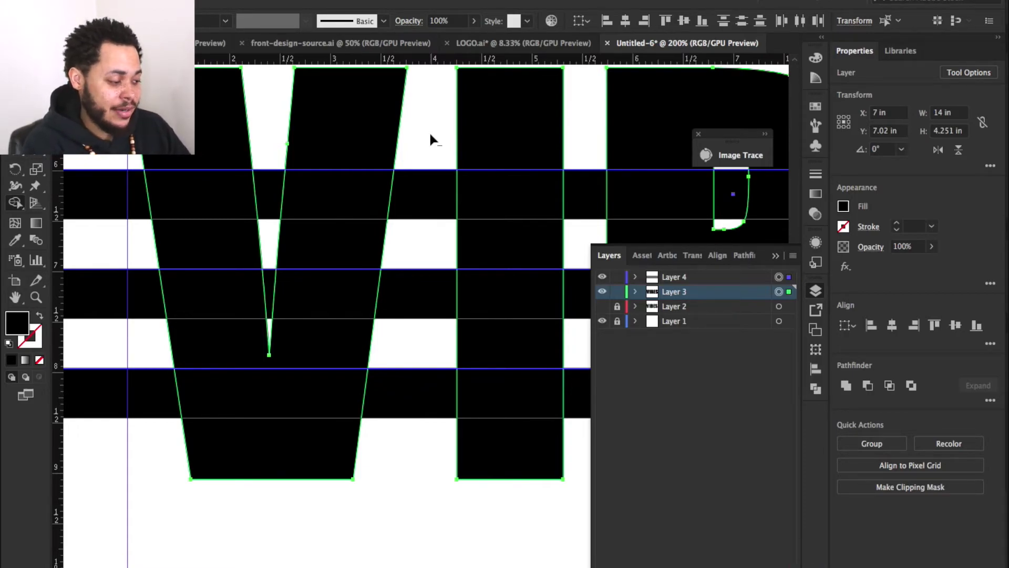
pyautogui.keyDown('alt'); pyautogui.click(238, 196); pyautogui.keyUp('alt')
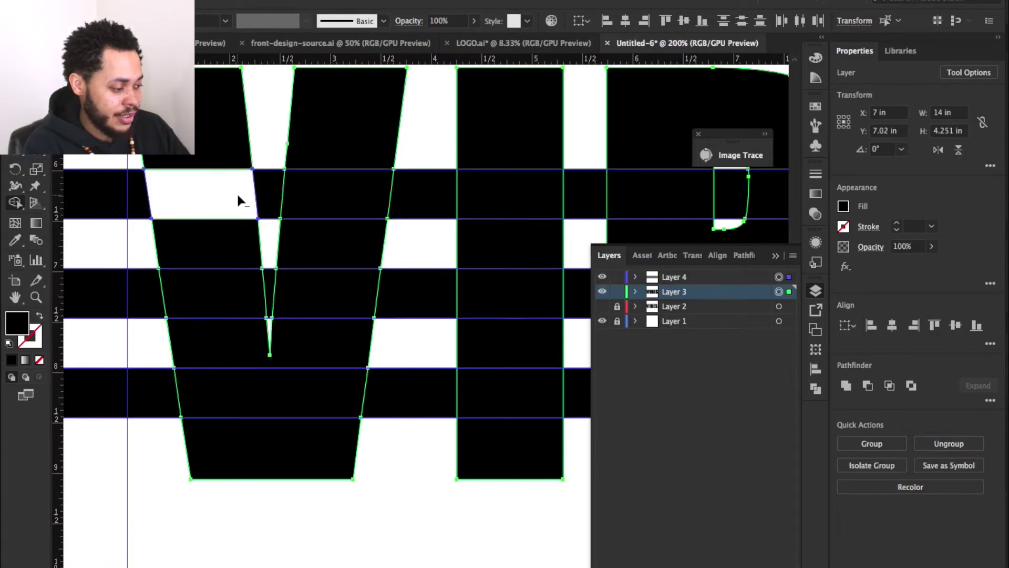
pyautogui.keyDown('alt'); pyautogui.click(345, 200); pyautogui.keyUp('alt')
pyautogui.keyDown('alt'); pyautogui.click(232, 289); pyautogui.keyUp('alt')
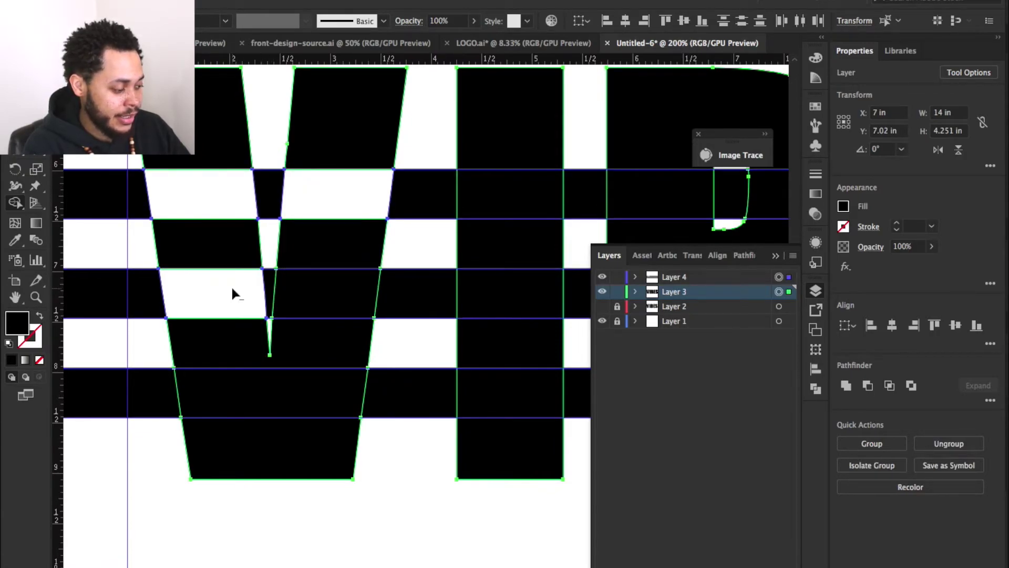
pyautogui.keyDown('alt'); pyautogui.click(325, 301); pyautogui.keyUp('alt')
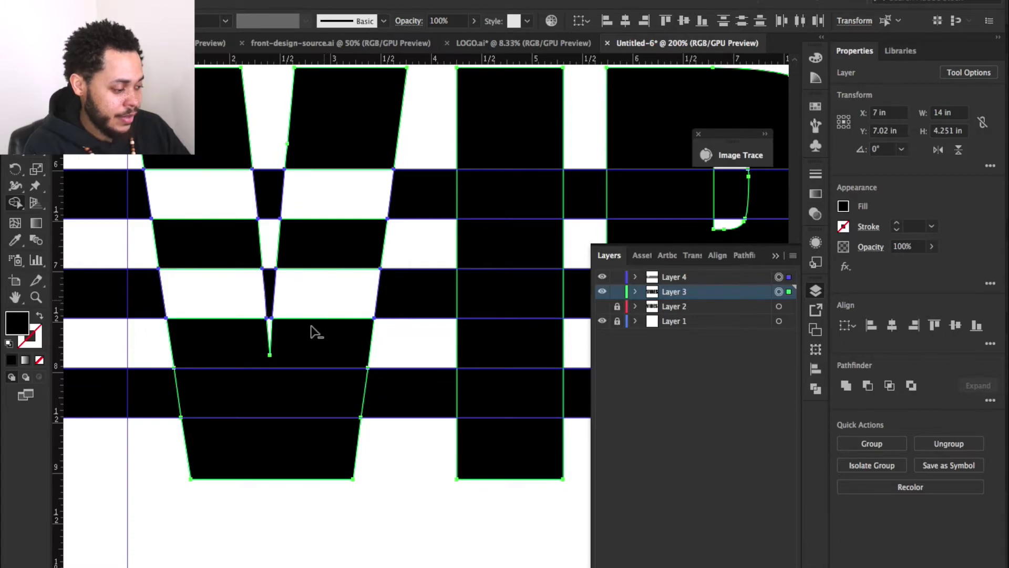
pyautogui.keyDown('alt'); pyautogui.click(289, 389); pyautogui.keyUp('alt')
pyautogui.hscroll(3, 389, 361)
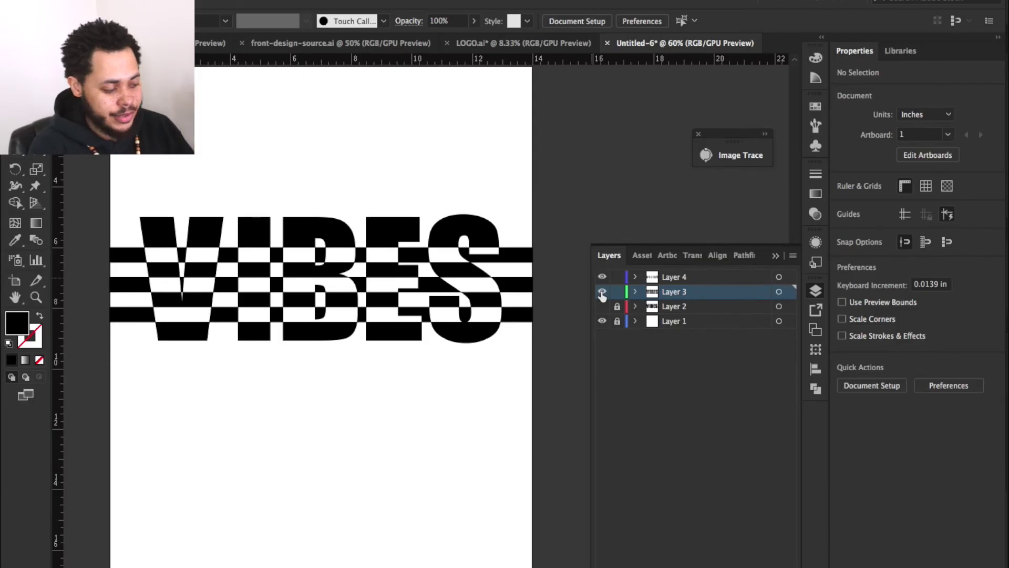
pyautogui.click(677, 297)
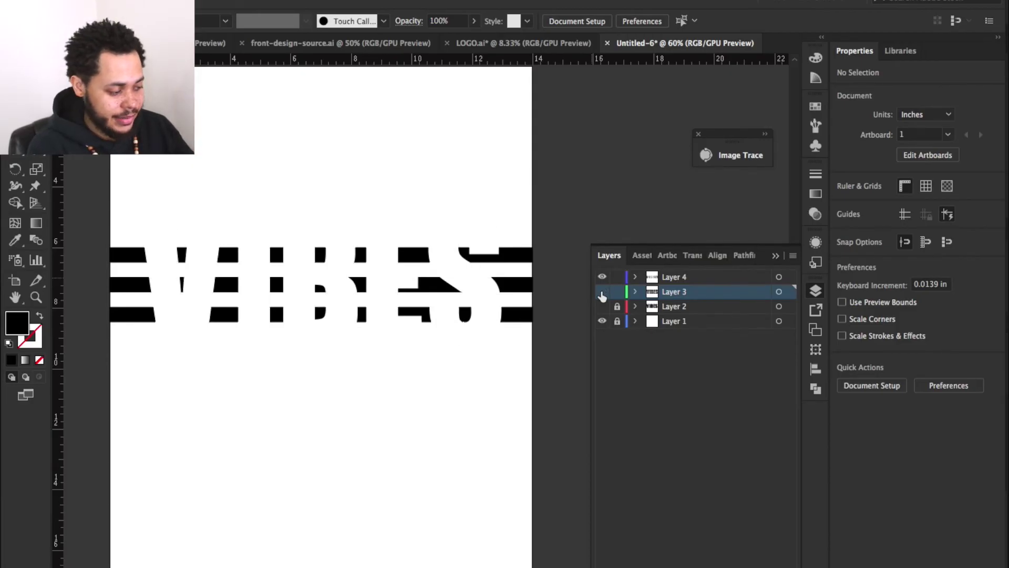
pyautogui.hotkey('ctrl', '-')
pyautogui.hotkey('ctrl', '-')
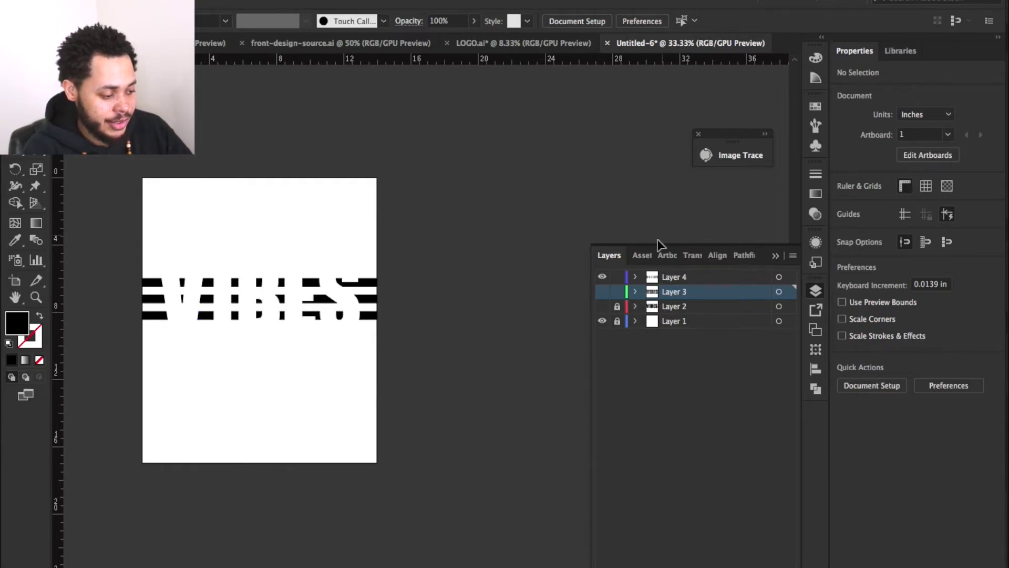
# Step: Add a second artboard beside the first from the Artboards panel
pyautogui.click(663, 256)
pyautogui.click(746, 514)
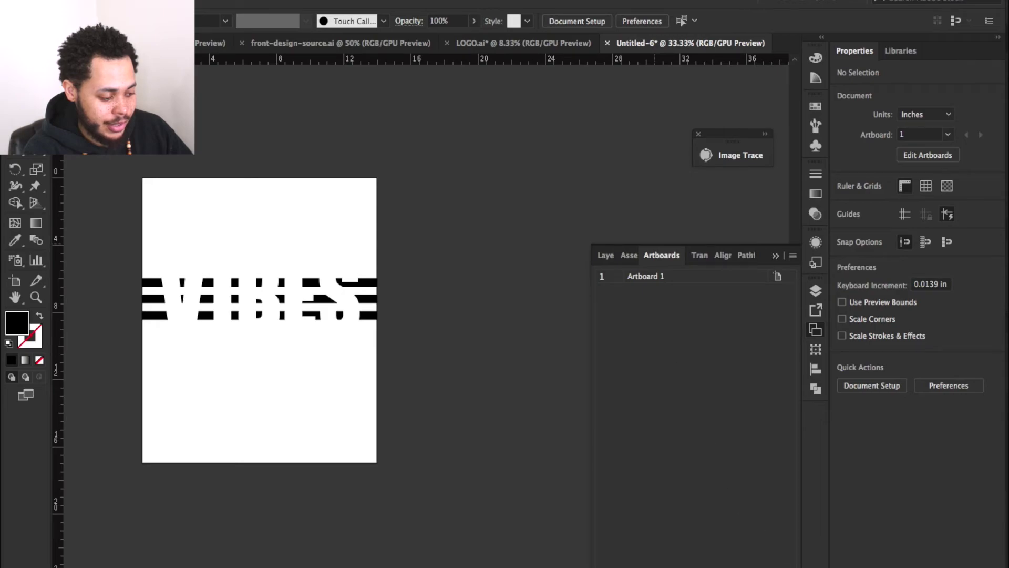
pyautogui.click(609, 255)
# Step: Make Layer 3 visible again and Alt-drag a copy of the striped VIBES onto the second artboard
pyautogui.click(602, 291)
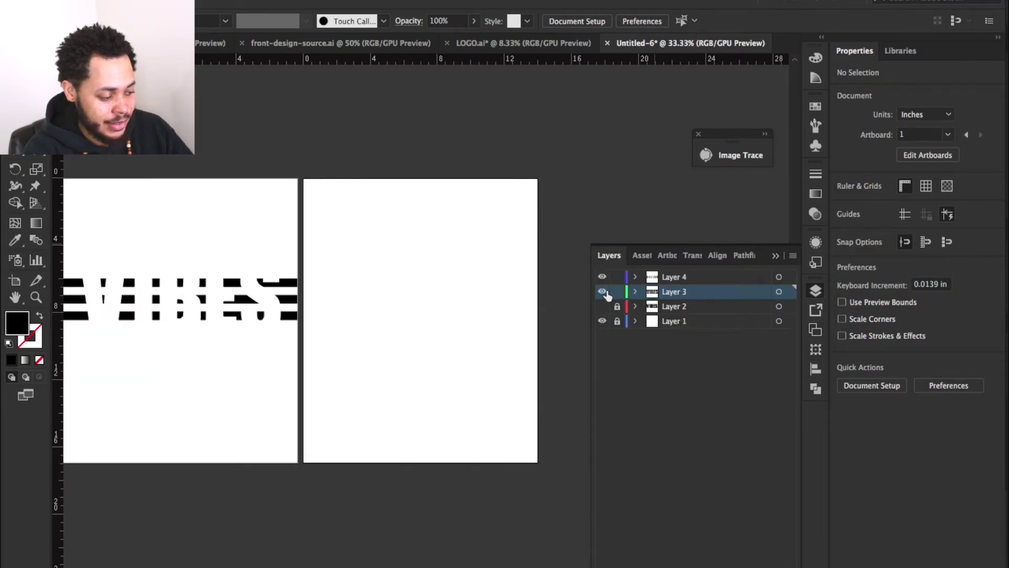
pyautogui.click(779, 293)
pyautogui.moveTo(235, 272); pyautogui.dragTo(459, 274)
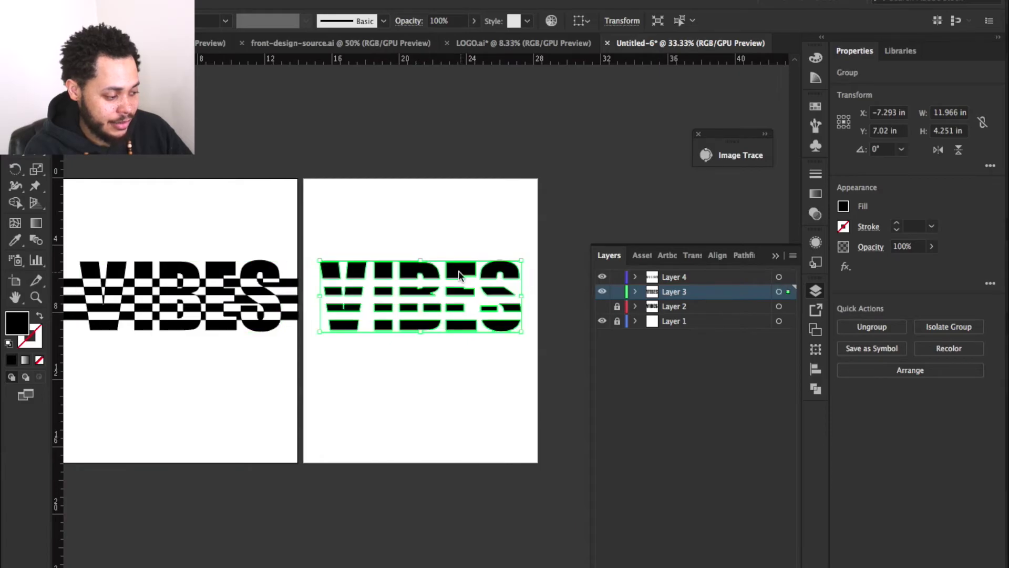